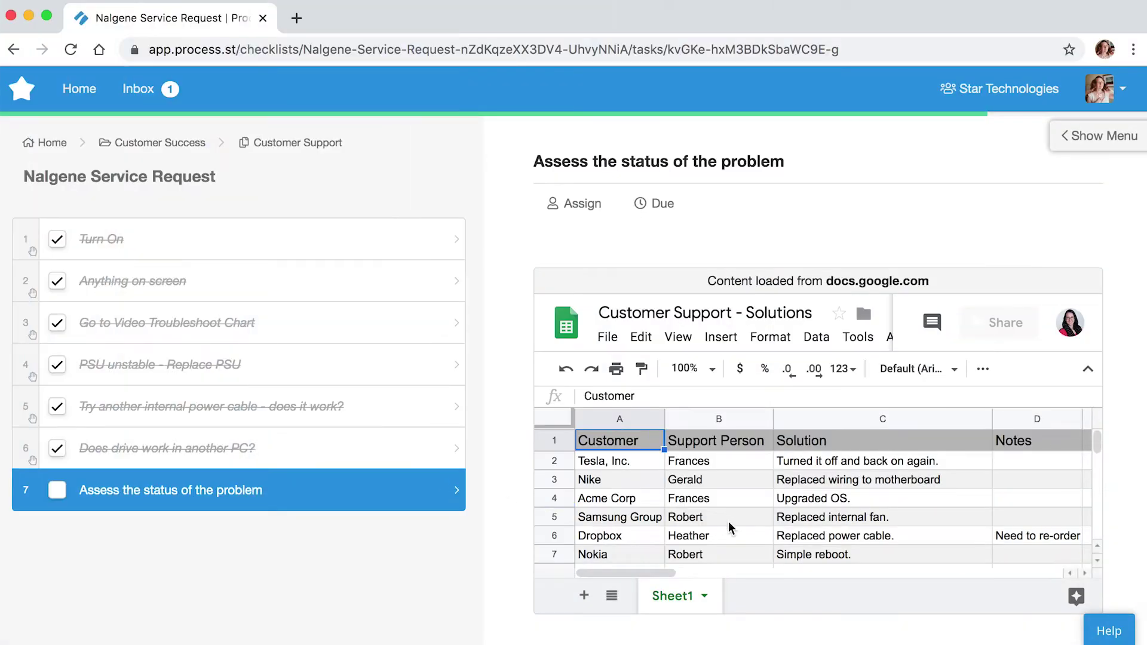
{"action": "scroll", "coordinate": [729, 528], "scroll_direction": "down", "scroll_amount": 1}
{"action": "scroll", "coordinate": [729, 528], "scroll_direction": "down", "scroll_amount": 1}
Select Nalge Nunc's empty solution cell C9 in the embedded Solutions sheet.
{"action": "left_click", "coordinate": [804, 552]}
{"action": "type", "text": "Reinstall drive in a"}
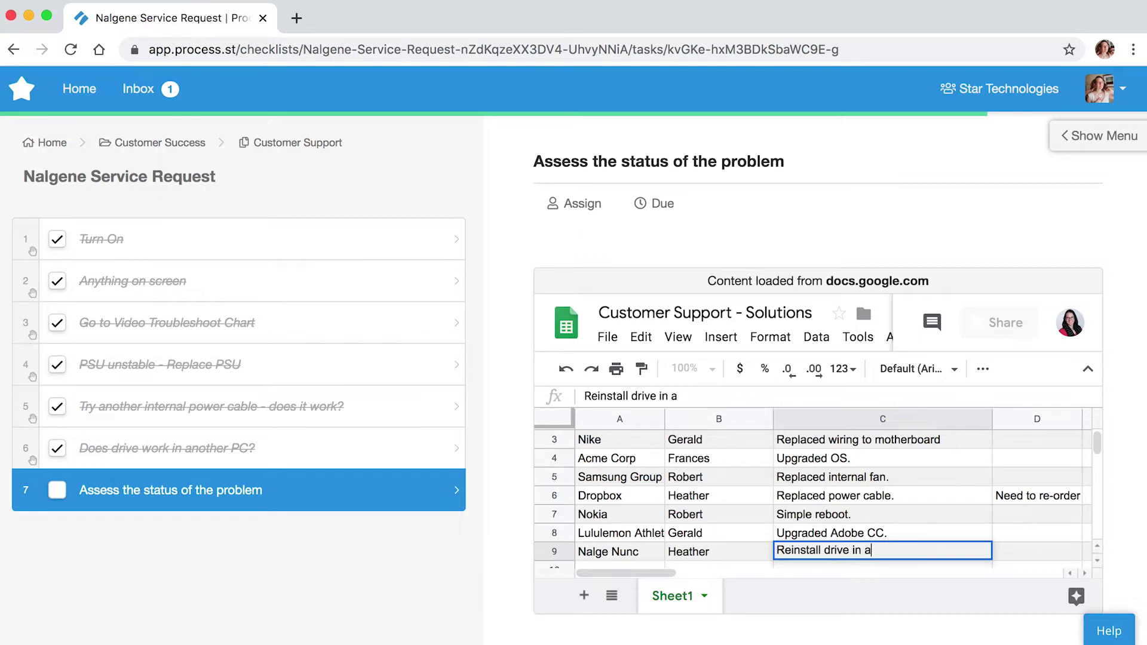
{"action": "type", "text": "not"}
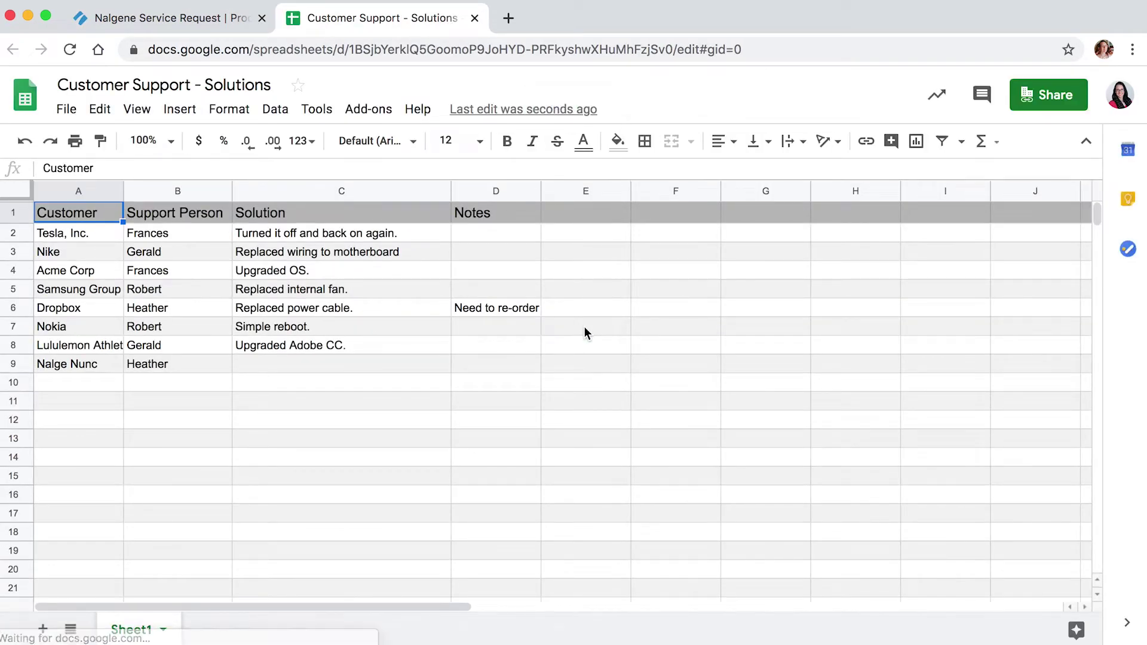
Enter the solution for Nalge Nunc in C9: the drive was reinstalled in another PC.
{"action": "left_click", "coordinate": [446, 369]}
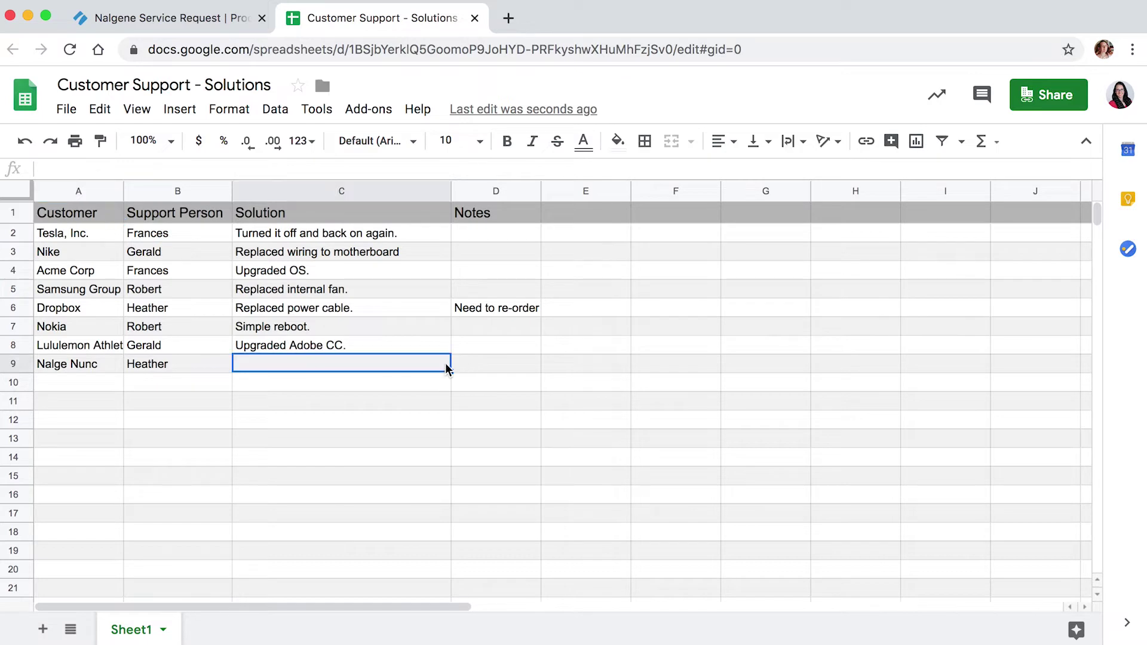
{"action": "type", "text": "Reinstalled drive to another"}
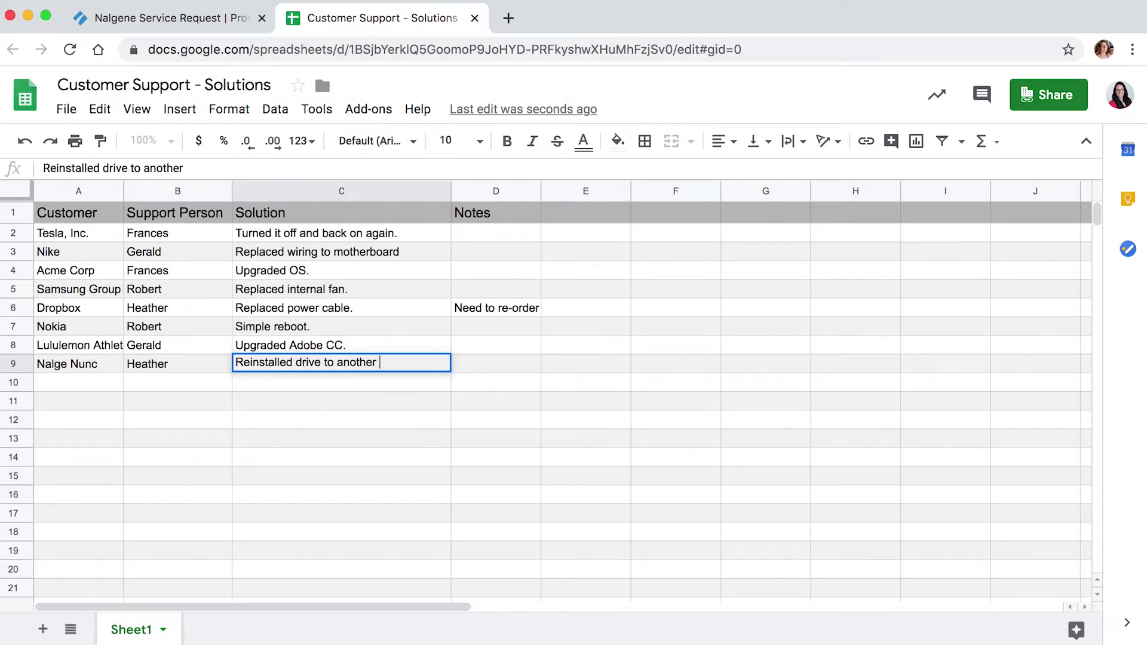
{"action": "type", "text": "PC"}
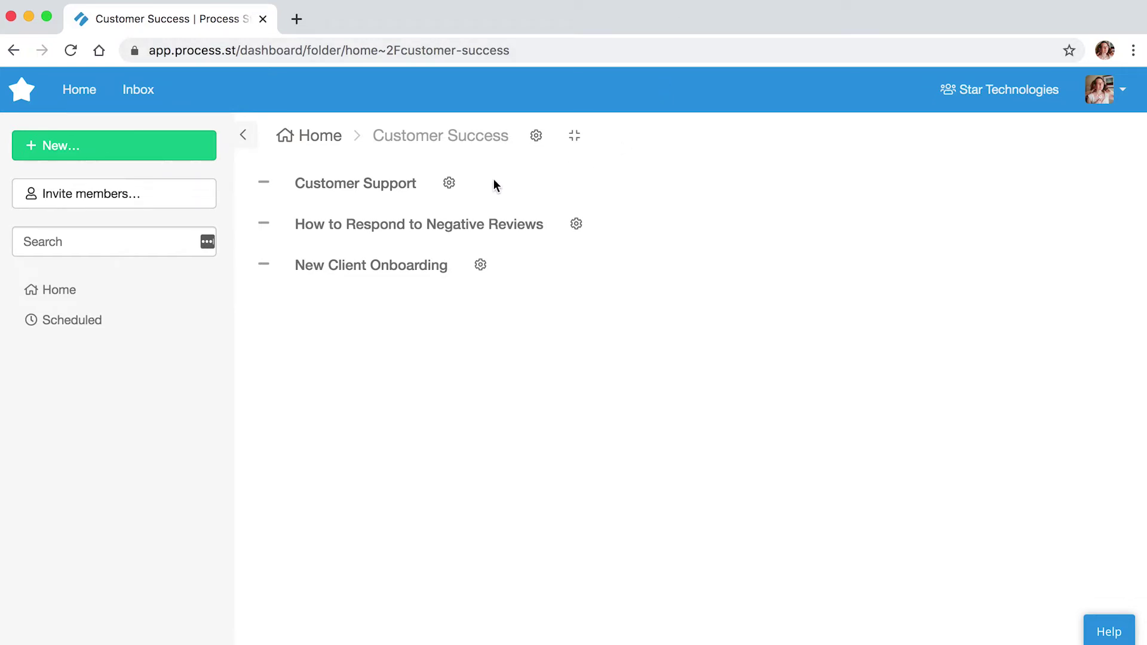
Start editing the Customer Support template from its actions menu.
{"action": "left_click", "coordinate": [450, 185]}
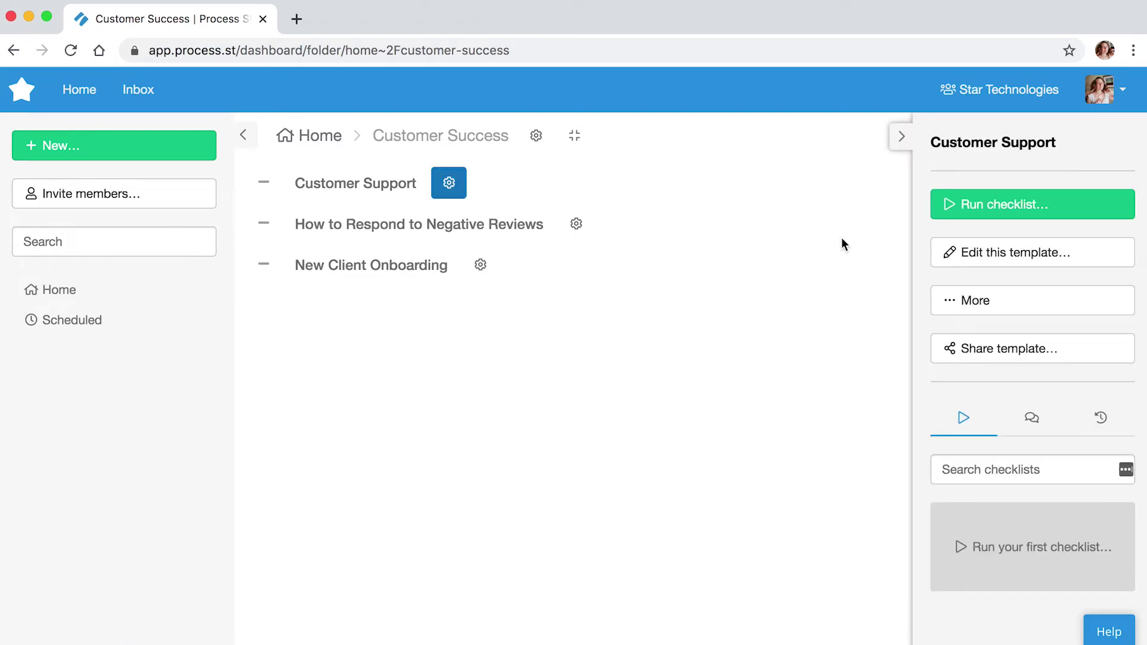
{"action": "left_click", "coordinate": [953, 252]}
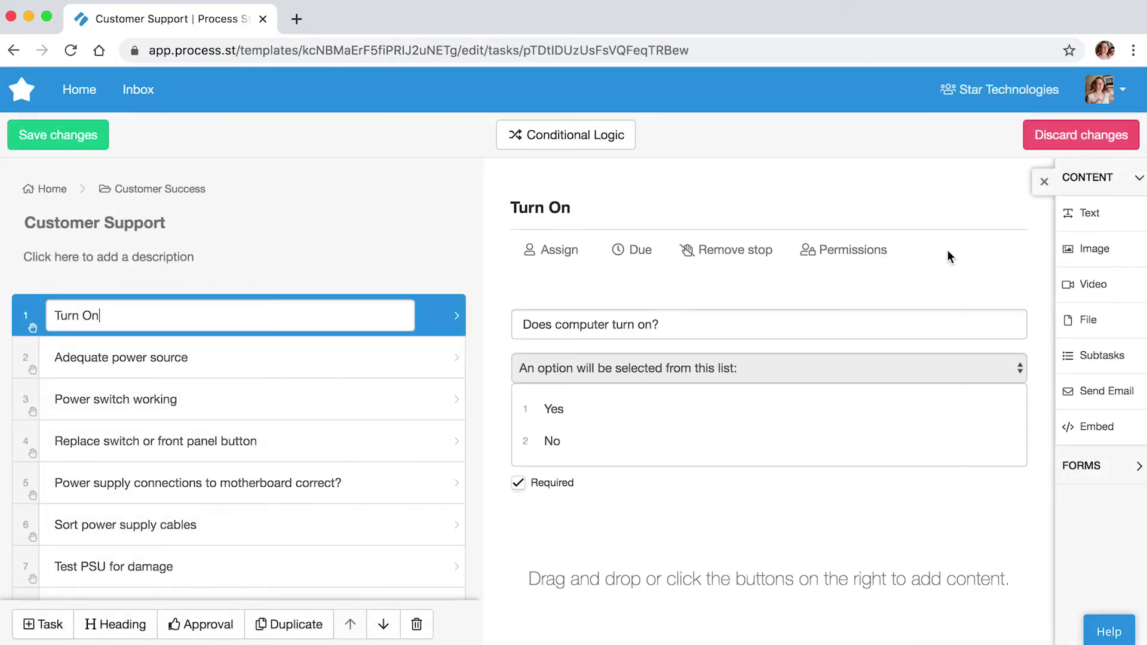
{"action": "scroll", "coordinate": [414, 307], "scroll_direction": "down", "scroll_amount": 2}
{"action": "scroll", "coordinate": [414, 307], "scroll_direction": "down", "scroll_amount": 5}
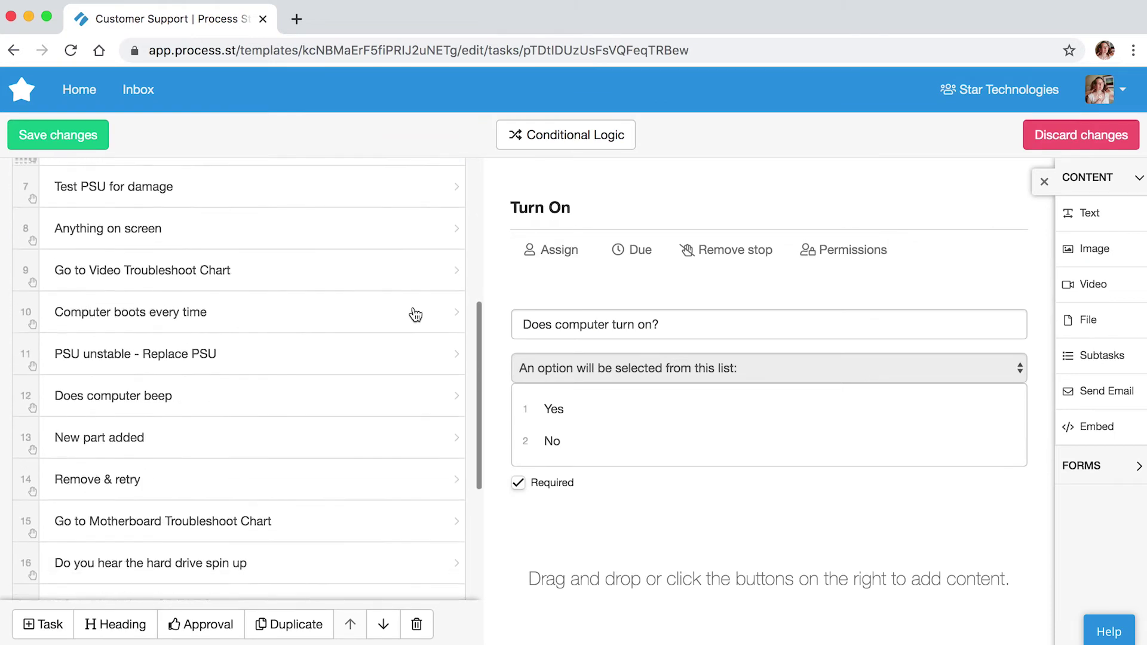
{"action": "scroll", "coordinate": [412, 313], "scroll_direction": "down", "scroll_amount": 5}
{"action": "scroll", "coordinate": [412, 313], "scroll_direction": "down", "scroll_amount": 3}
Add an Embed block to the Assess the status of the problem task.
{"action": "left_click", "coordinate": [413, 456]}
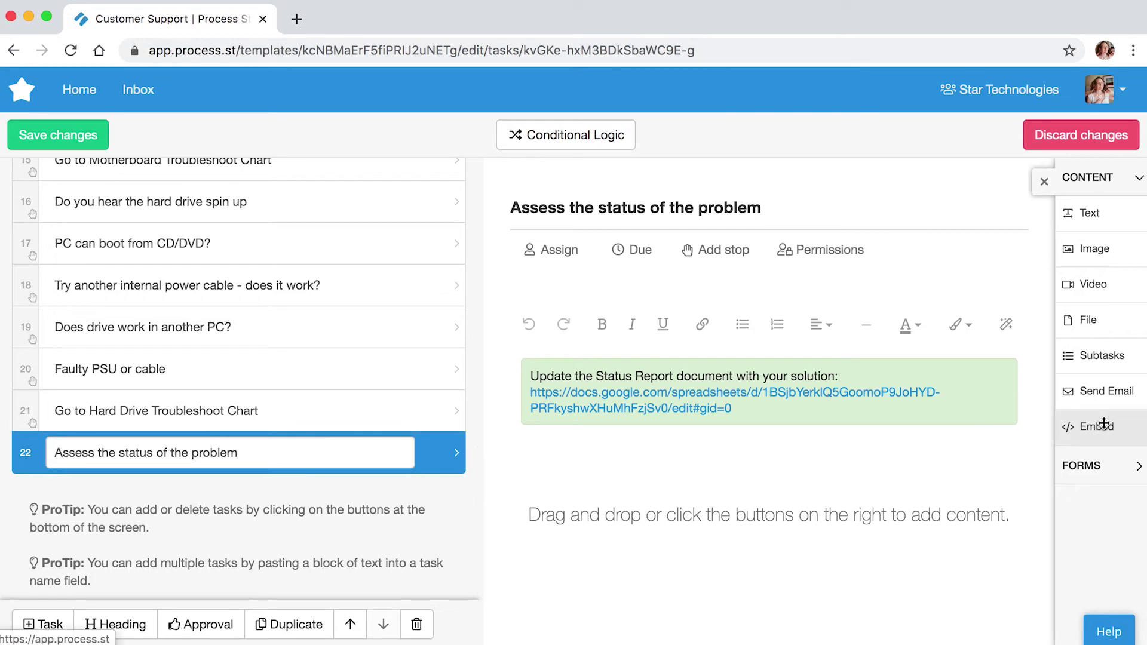
{"action": "left_click_drag", "start_coordinate": [1080, 427], "coordinate": [927, 460]}
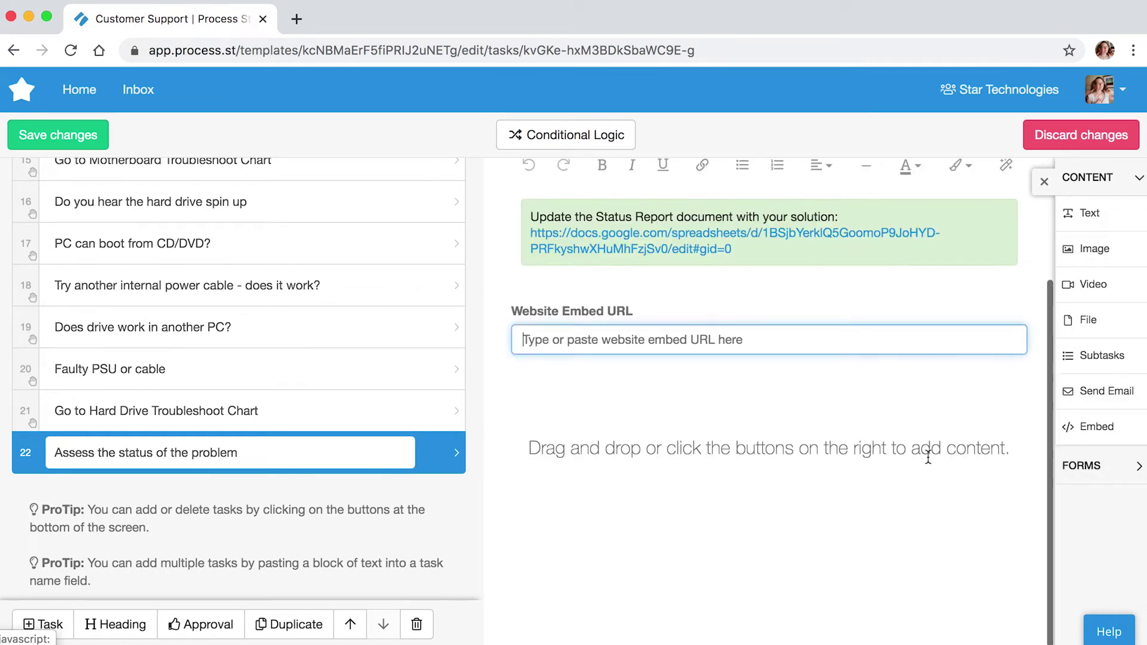
{"action": "mouse_move", "coordinate": [769, 392]}
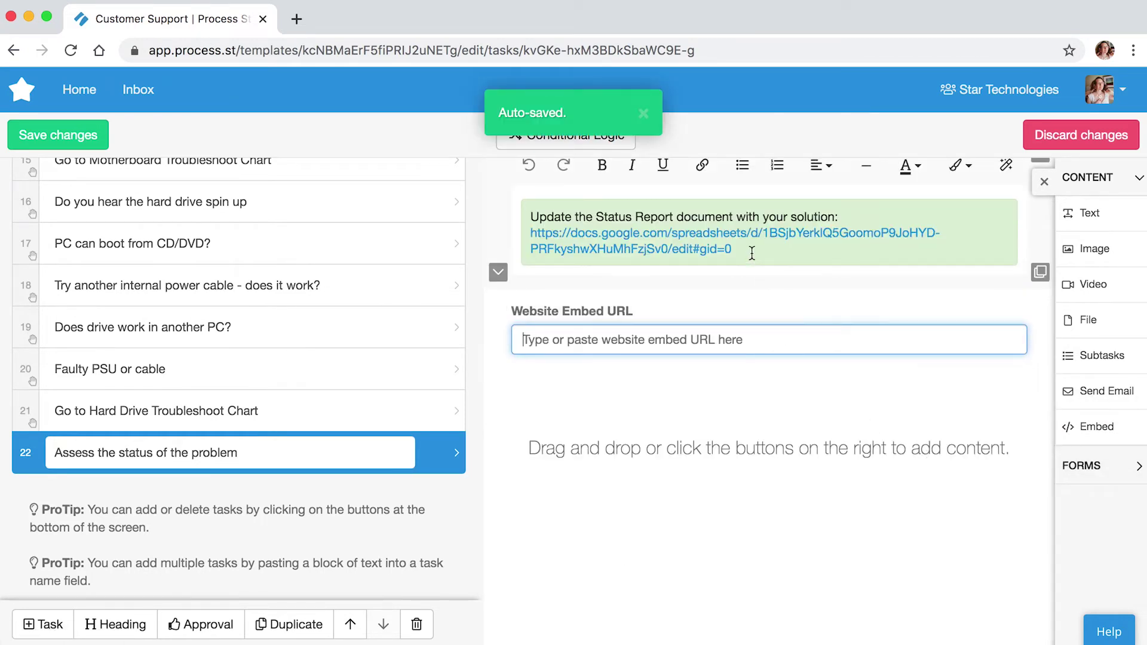
Set the Website Embed URL to the copied Solutions spreadsheet link.
{"action": "left_click_drag", "start_coordinate": [751, 254], "coordinate": [530, 235]}
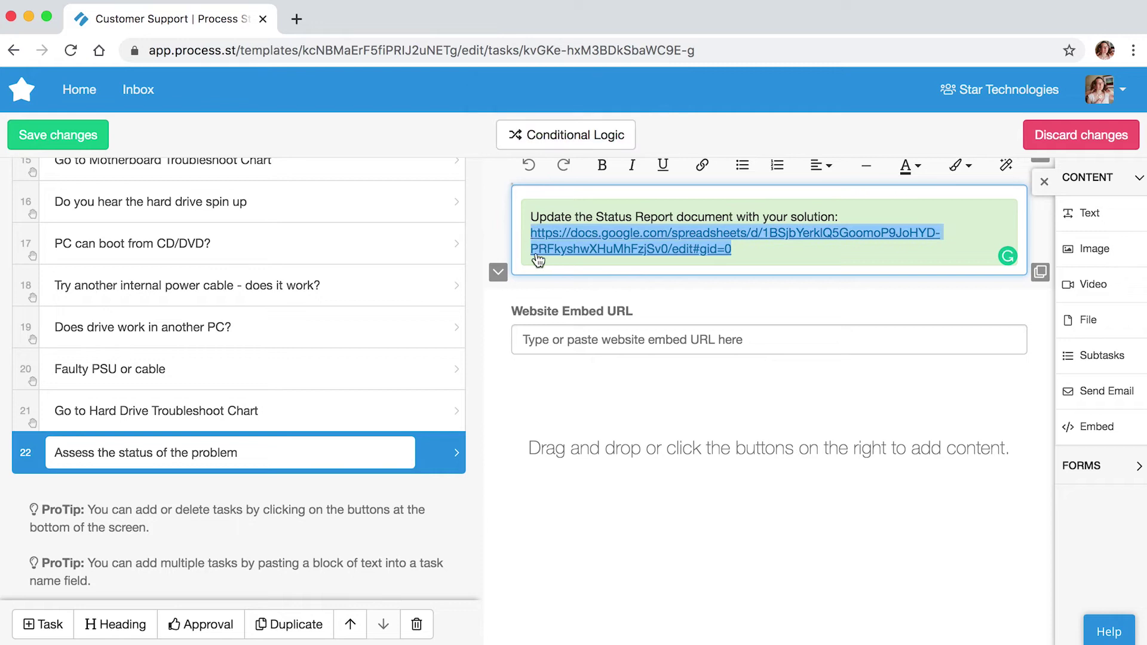
{"action": "left_click", "coordinate": [545, 339]}
{"action": "key", "text": "ctrl+v"}
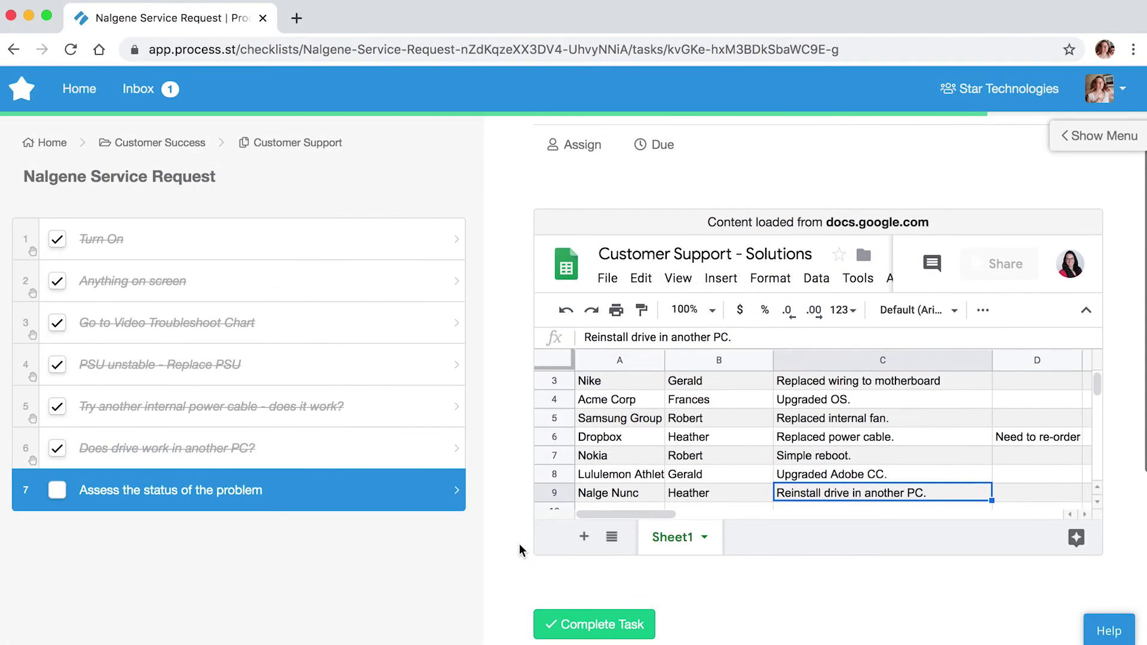
Complete the final assessment task so the Nalgene Service Request checklist is finished.
{"action": "left_click", "coordinate": [574, 588]}
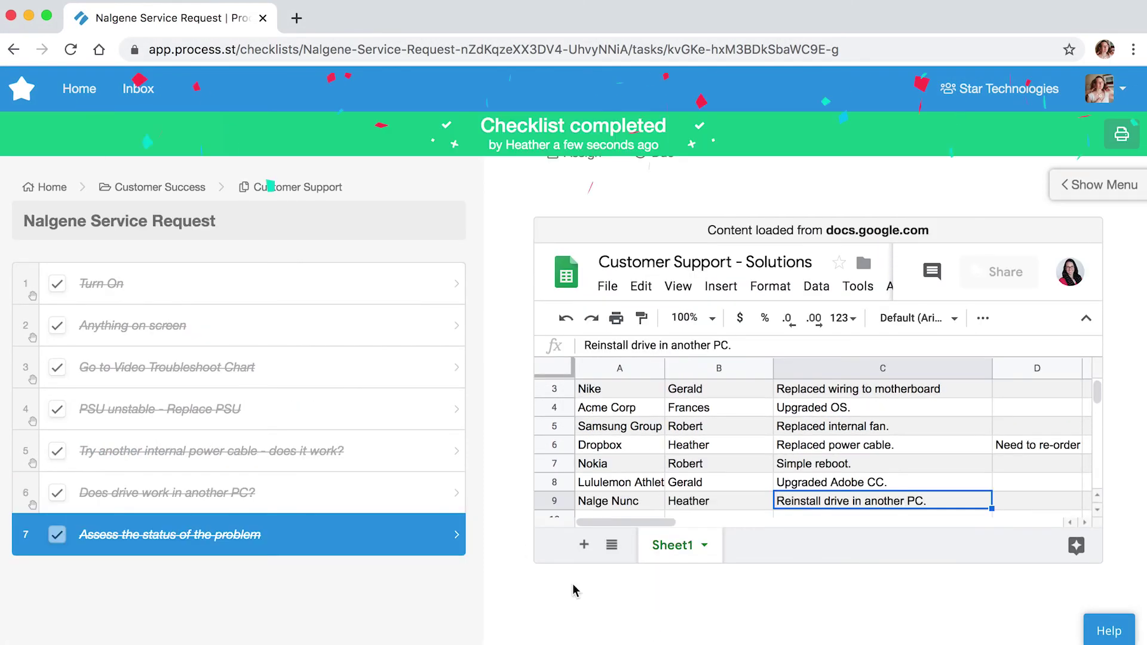